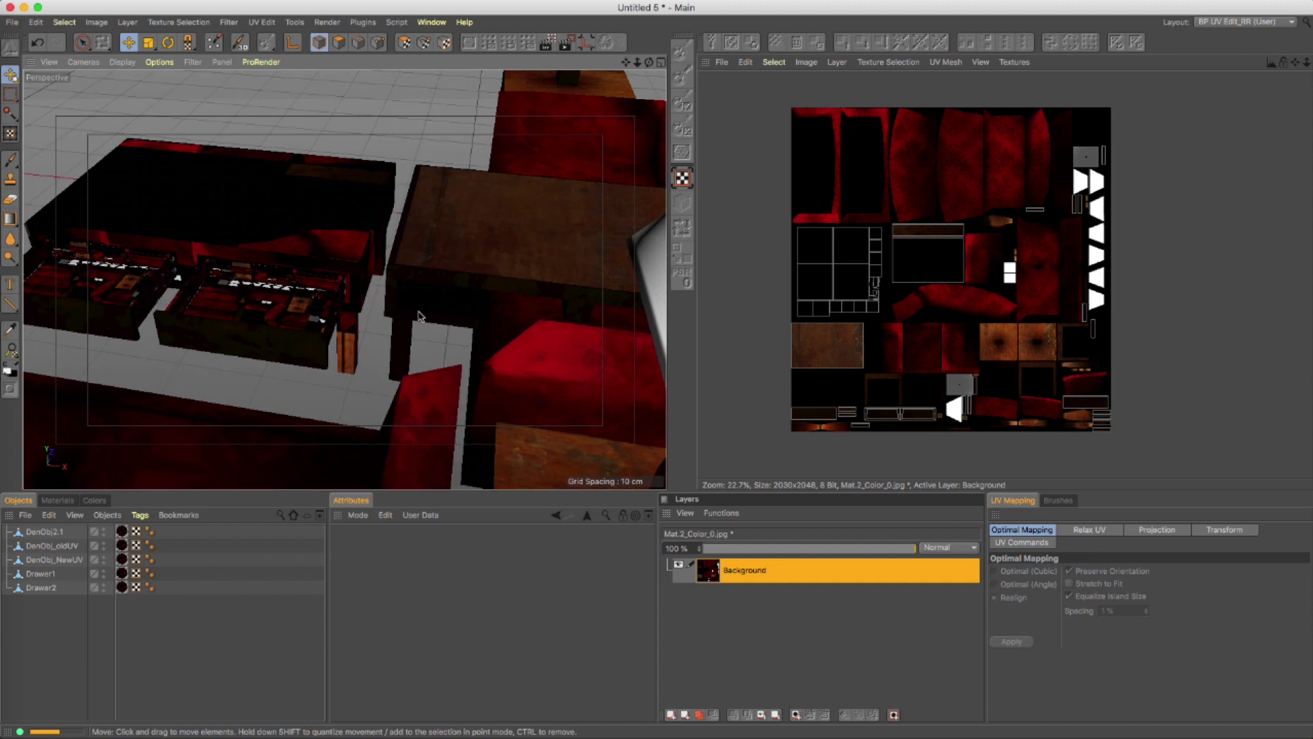
Slide the DenObj_oldUV desk left along X so it sits beside the DenObj_NewUV drawer unit
alt+drag(418, 316, 467, 267)
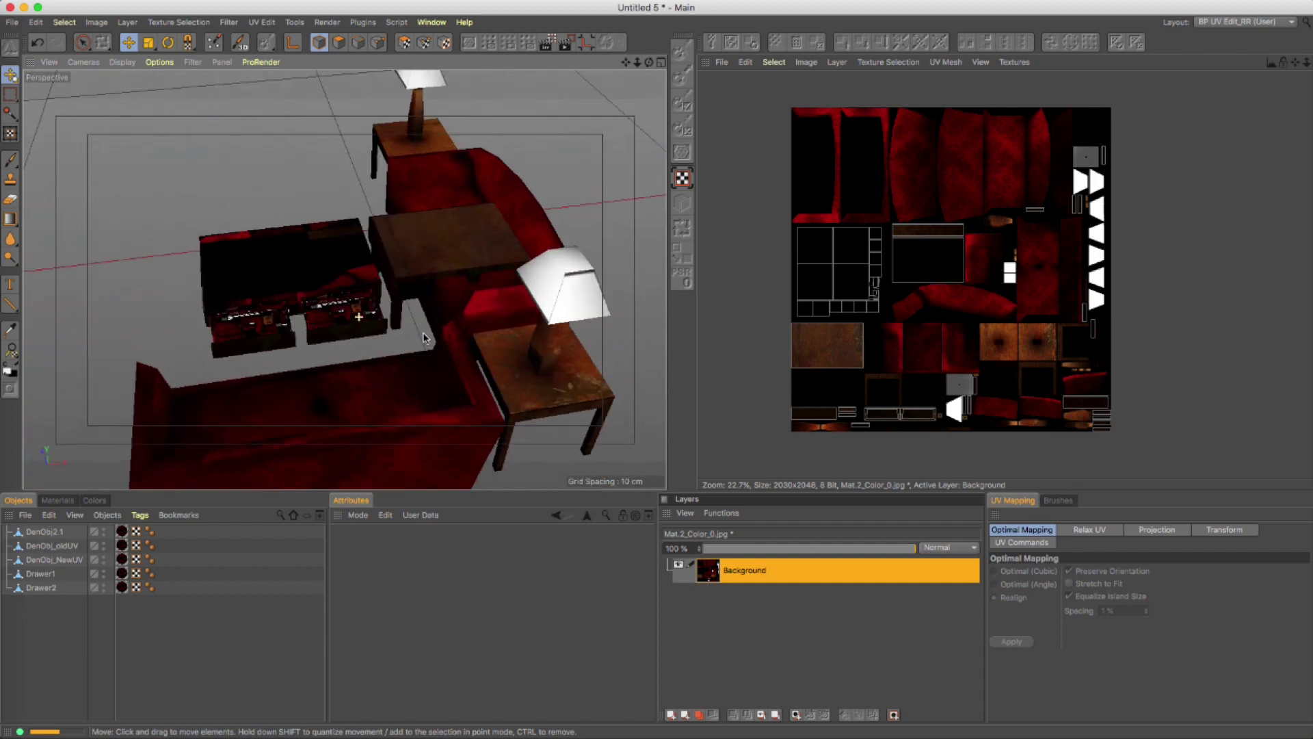
click(500, 202)
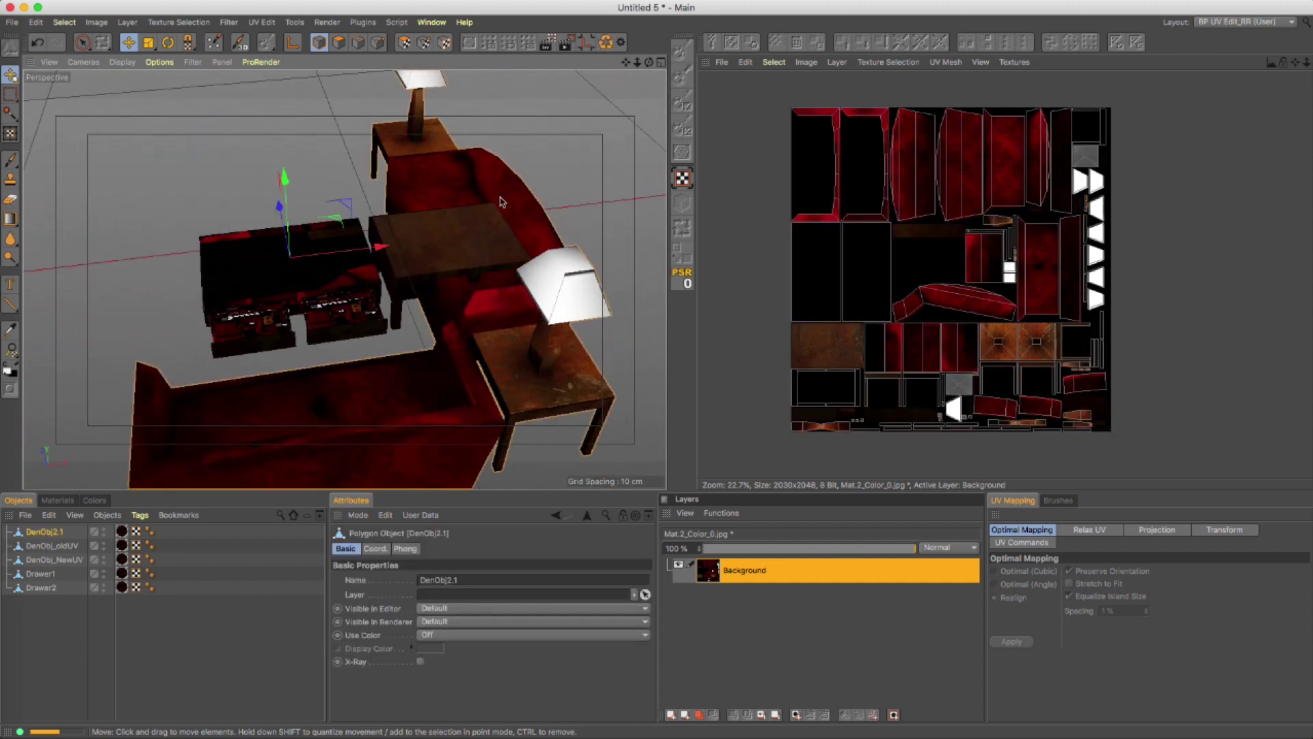
click(441, 247)
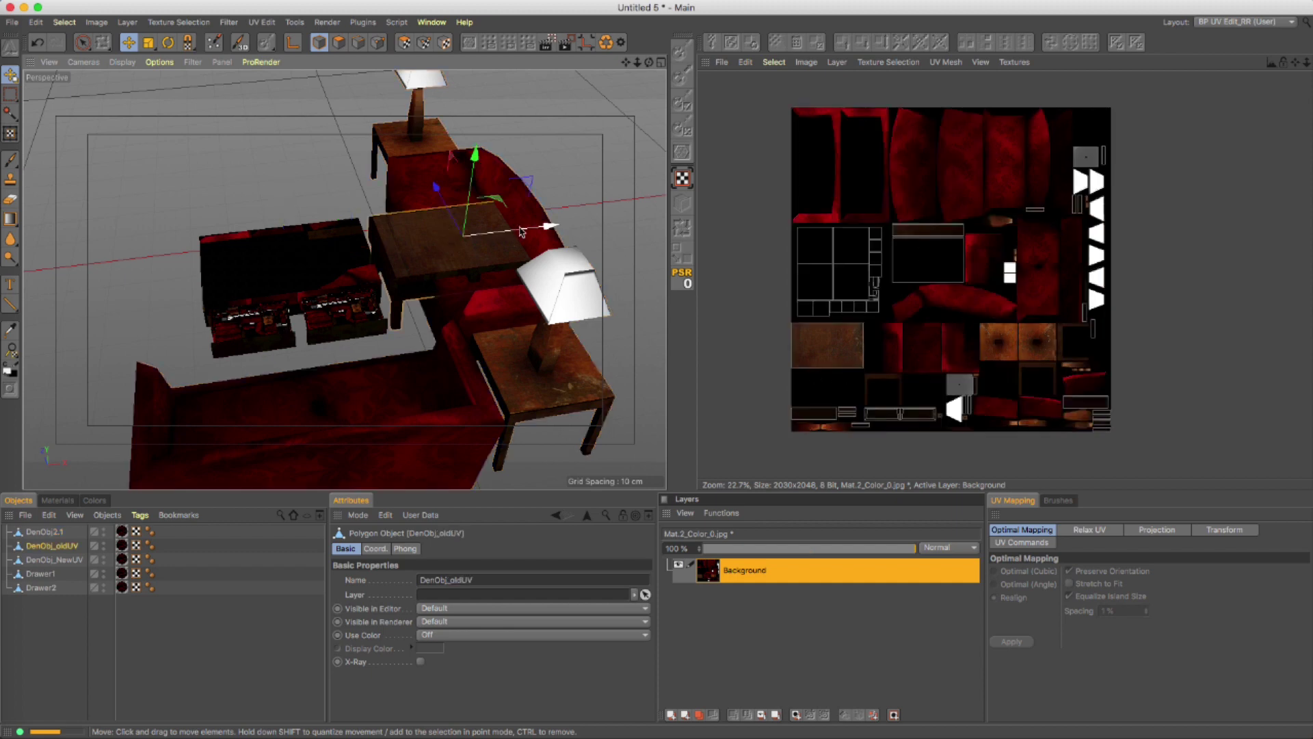
drag(520, 231, 273, 280)
alt+middle_drag(273, 280, 265, 288)
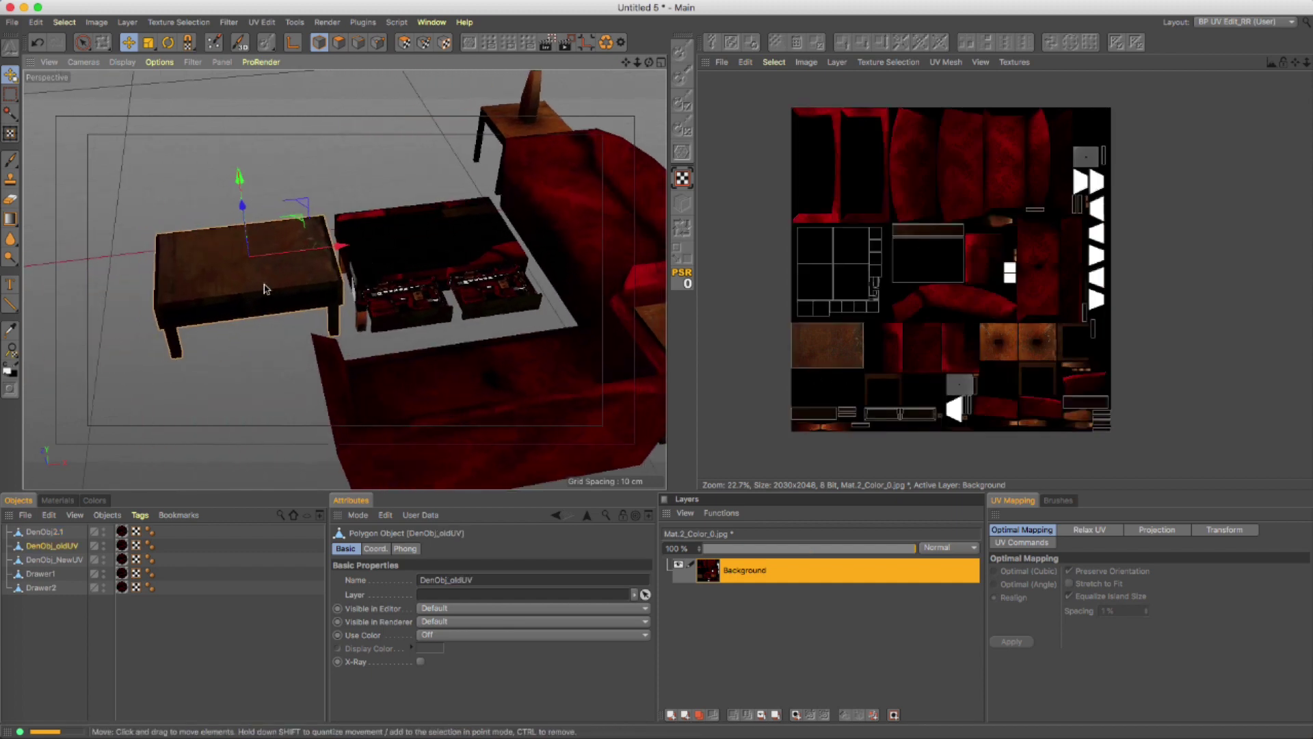
Compare the UV layouts of DenObj_NewUV and DenObj_oldUV by alternating between them
click(457, 248)
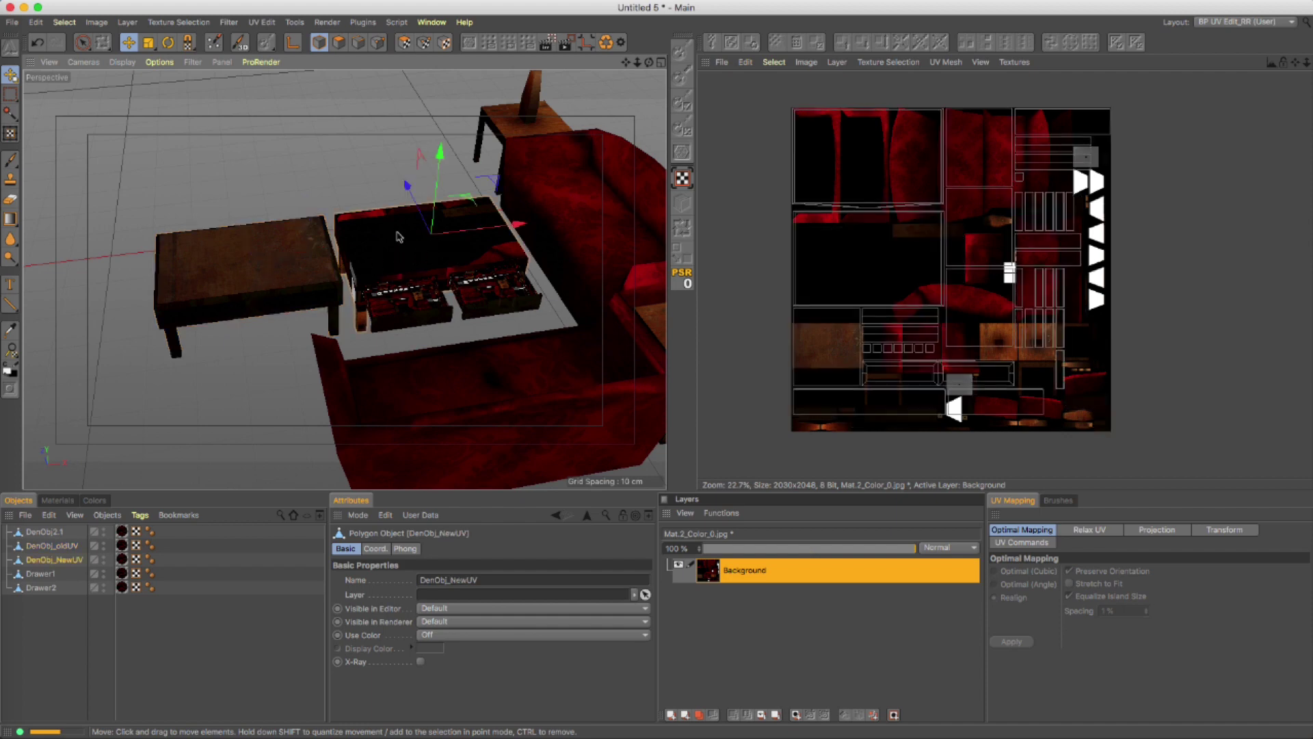
click(296, 266)
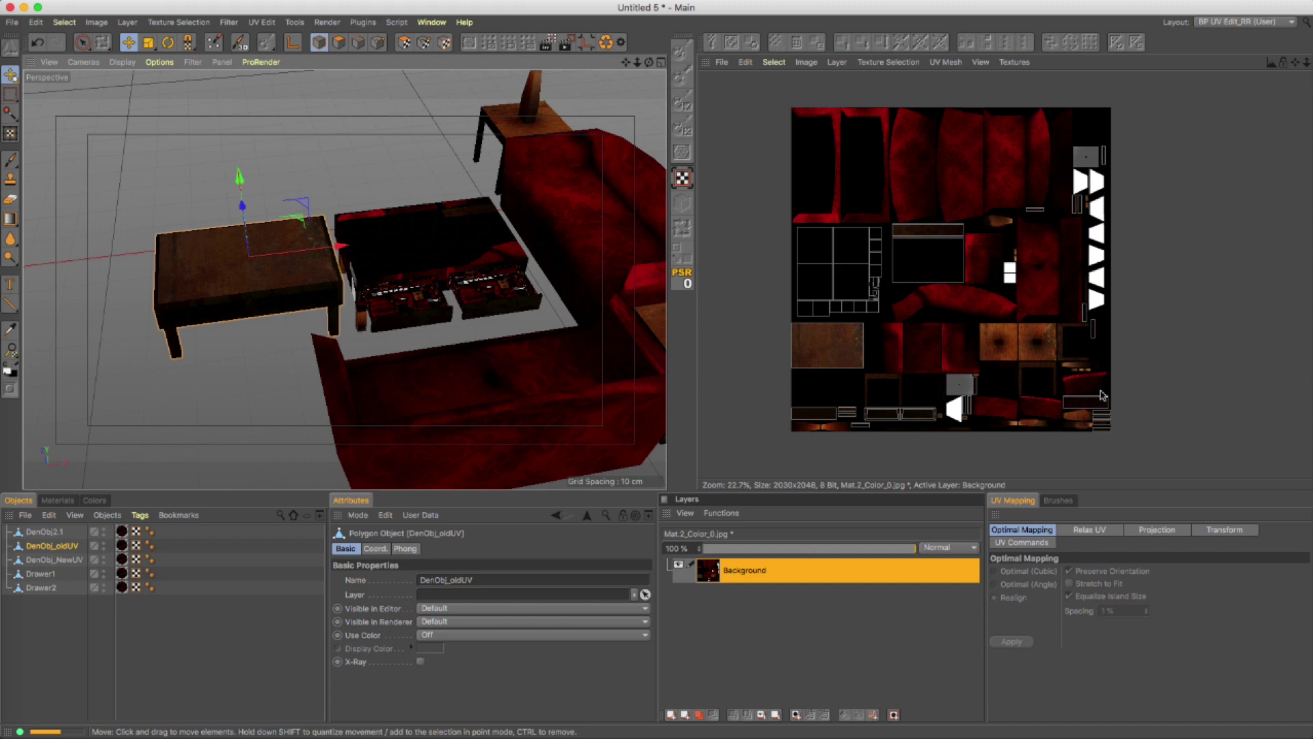
click(412, 212)
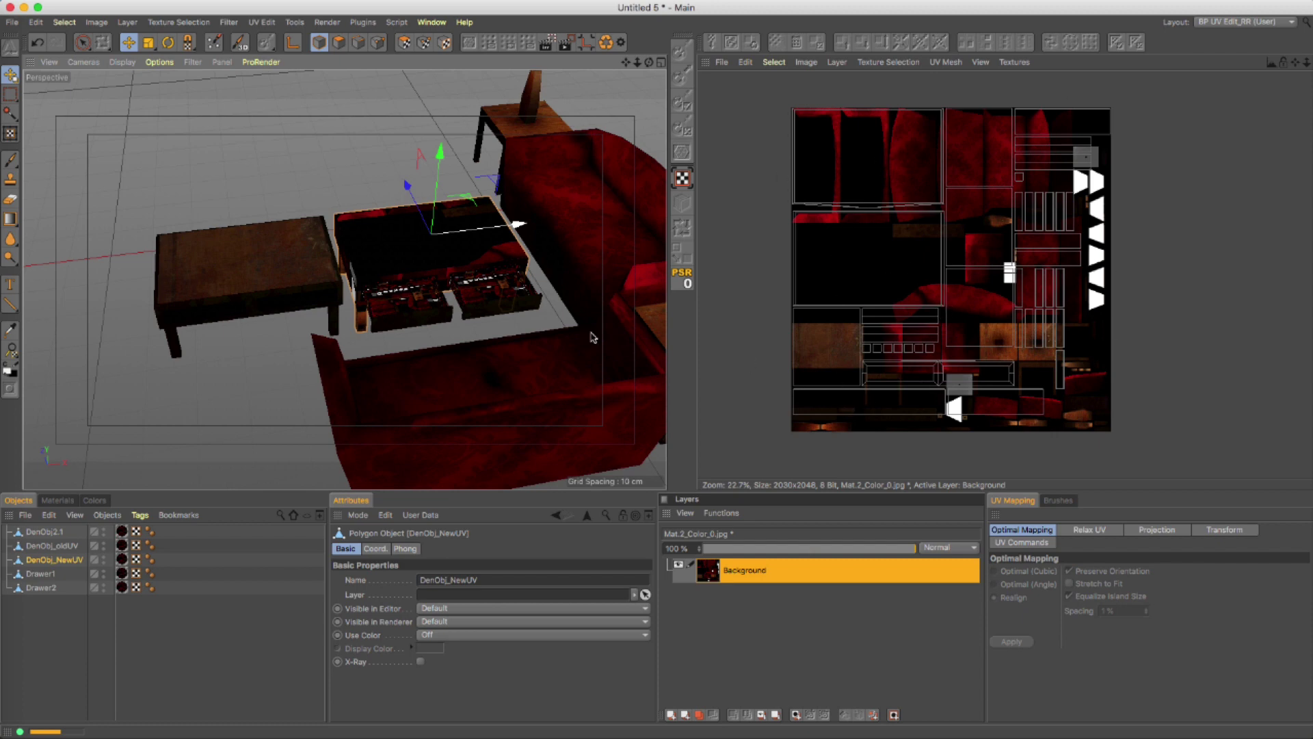
click(287, 278)
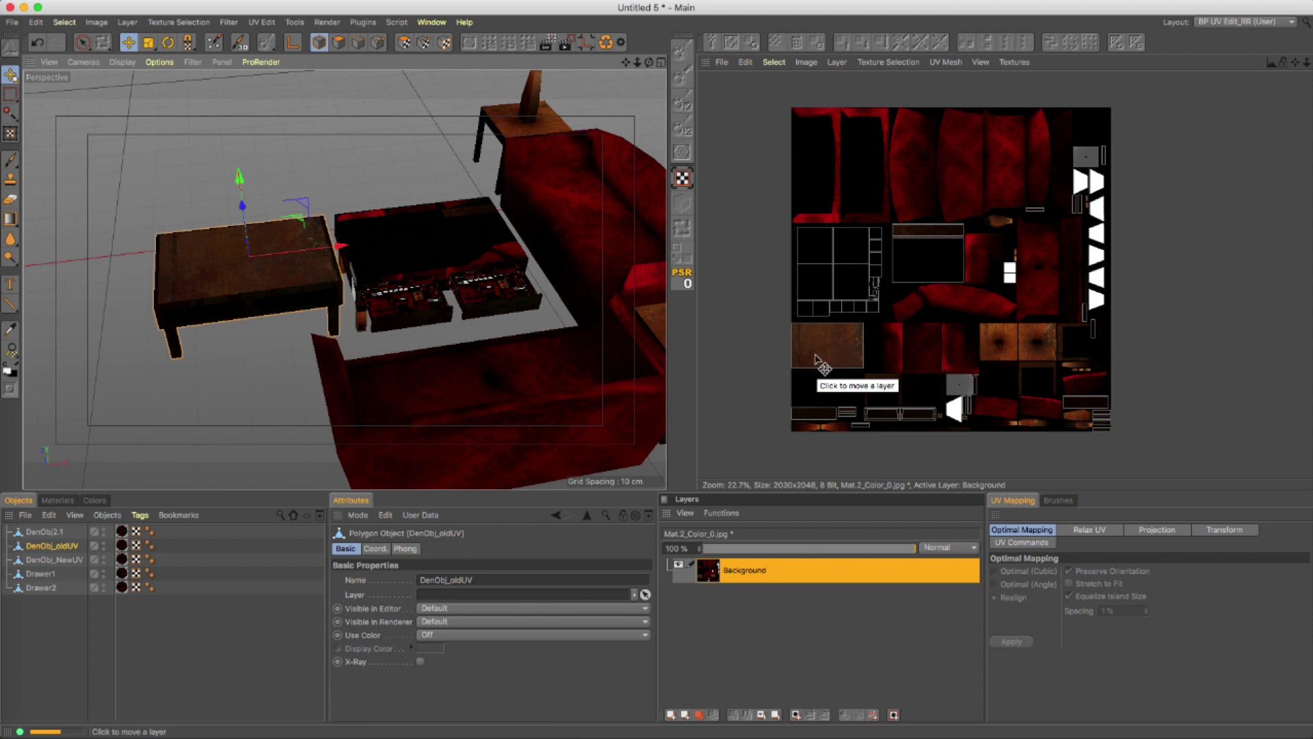
scroll(821, 360, up, 4)
scroll(1000, 313, down, 5)
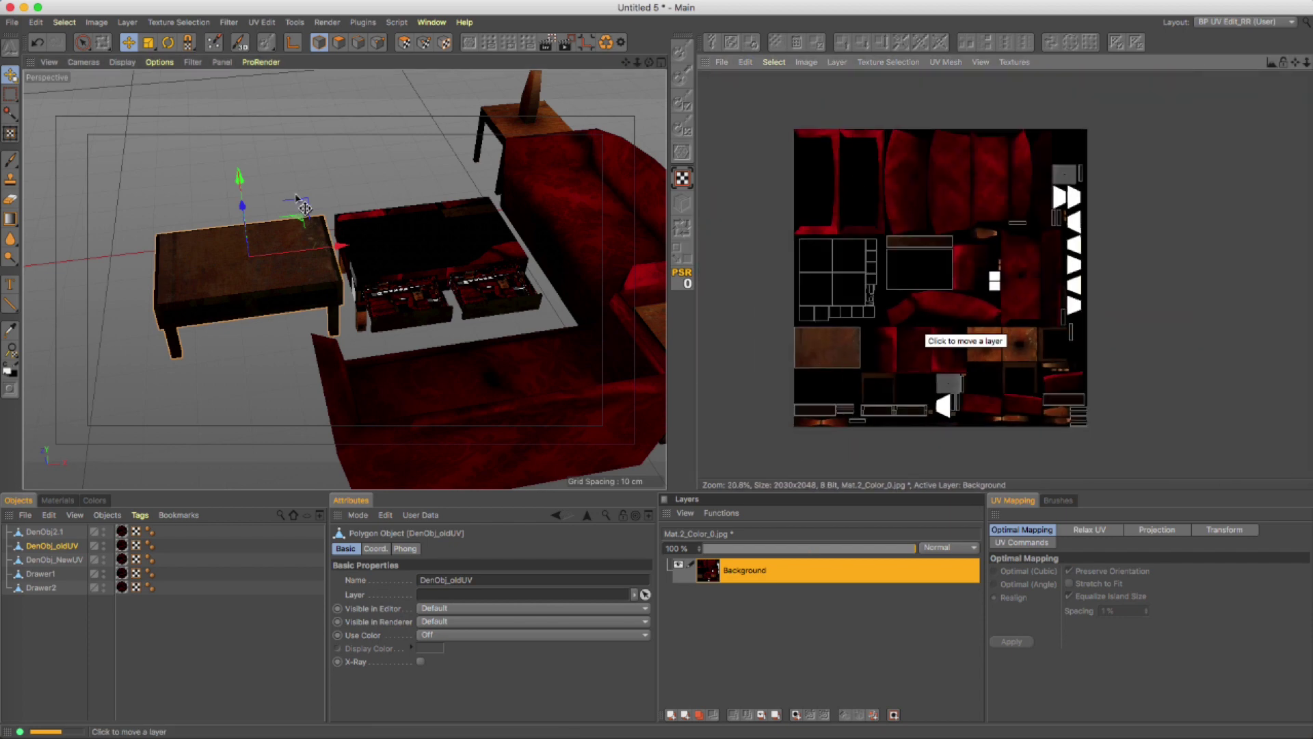
click(422, 235)
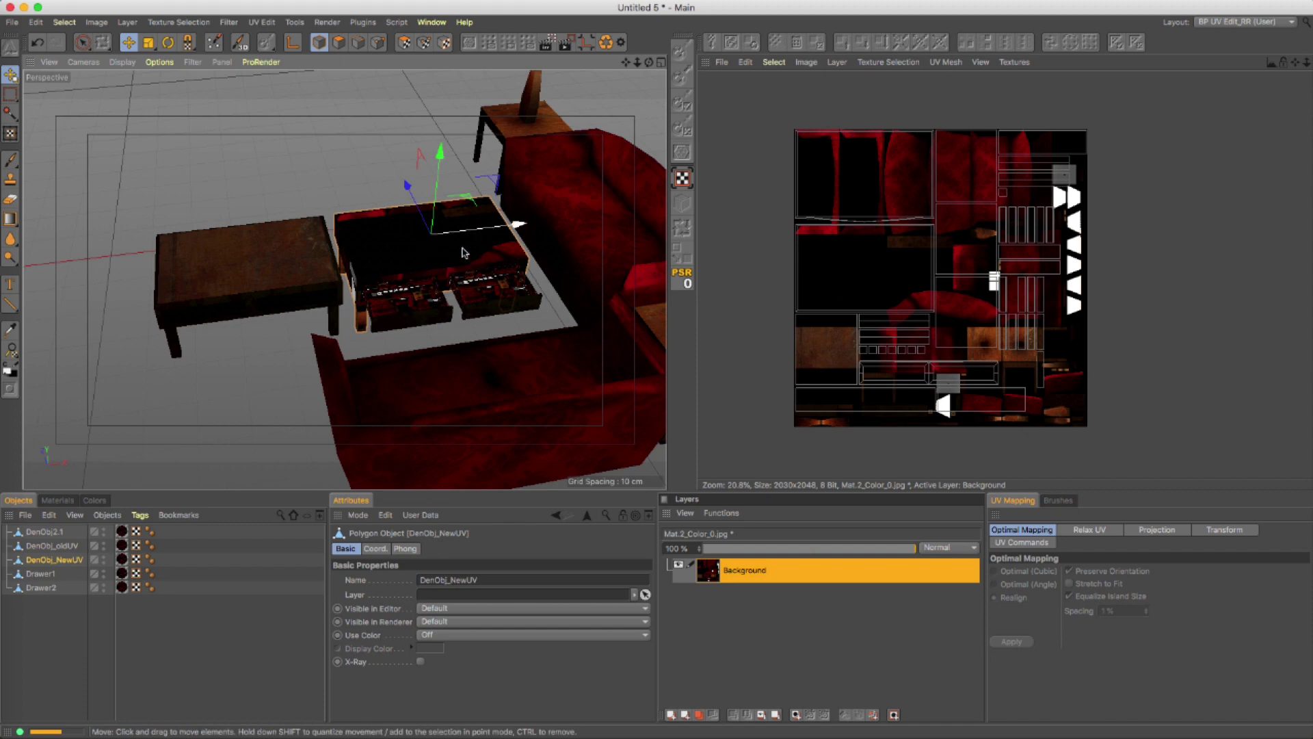
click(244, 291)
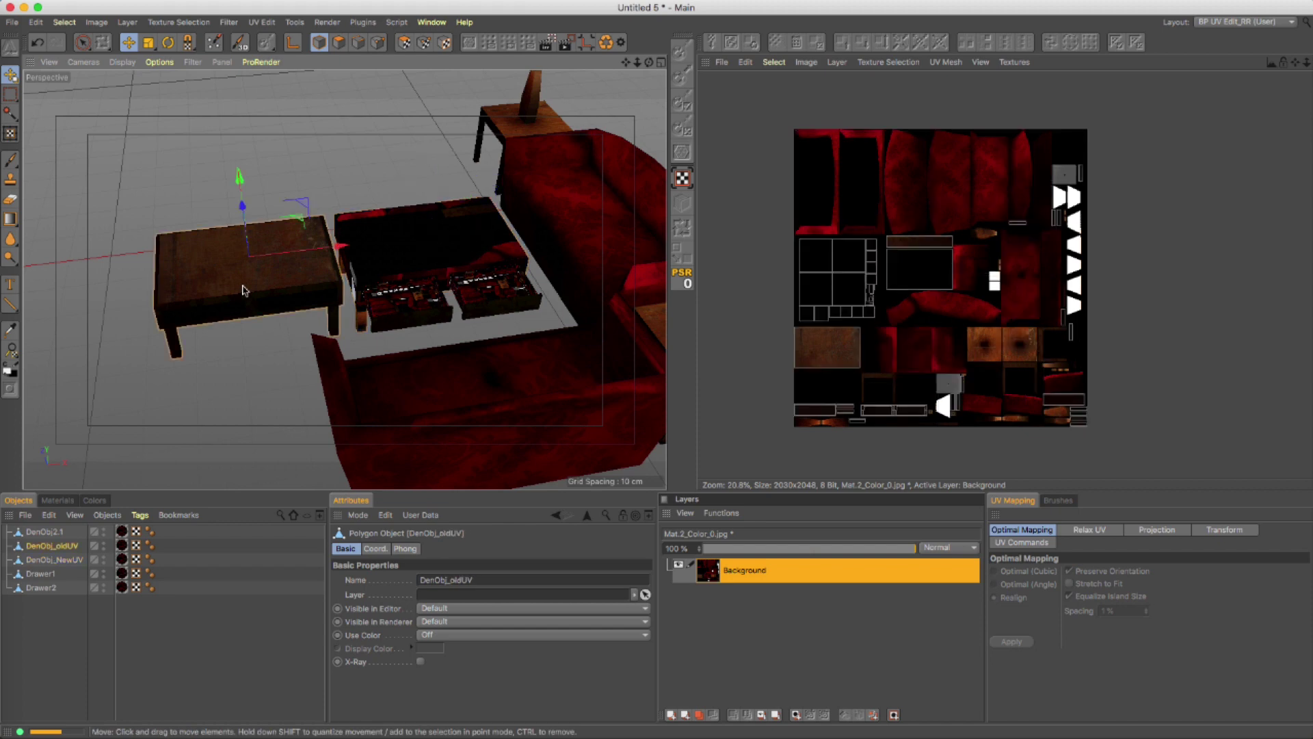
Ctrl-drag a copy of DenObj_NewUV's UVW tag onto DenObj_oldUV
click(47, 560)
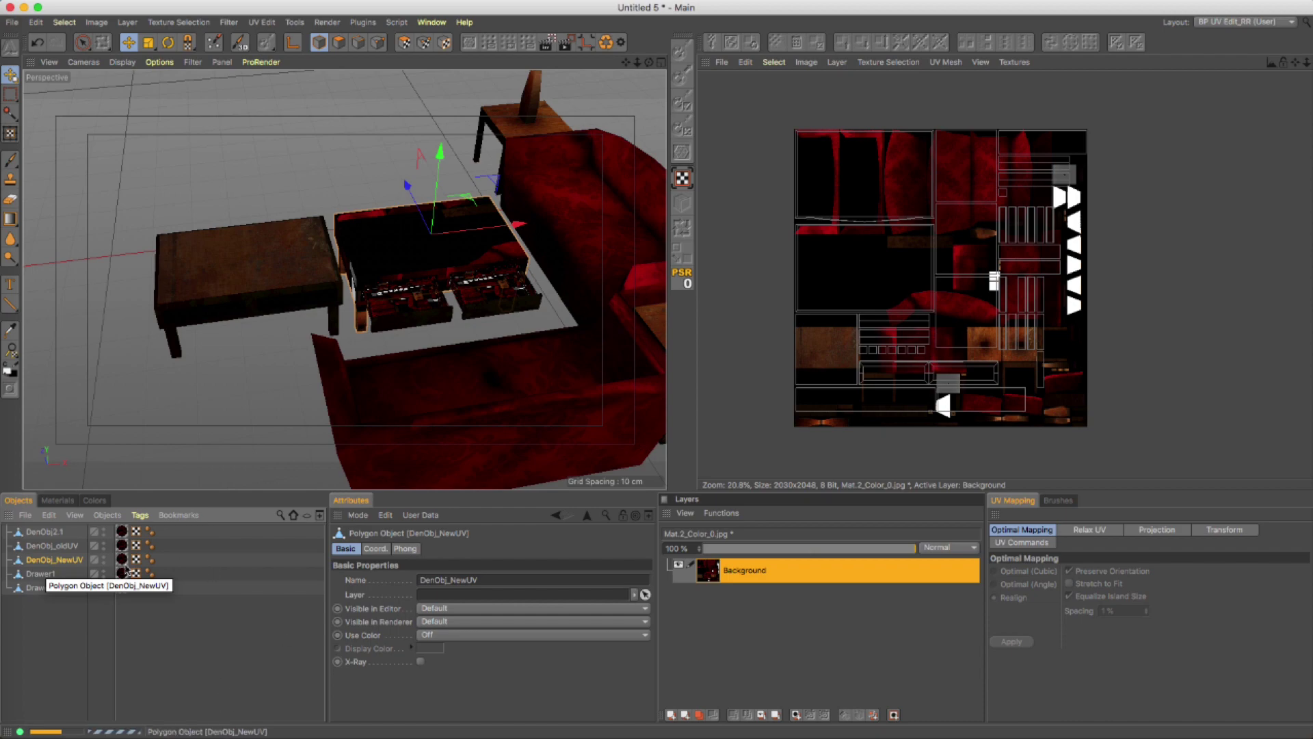
click(53, 545)
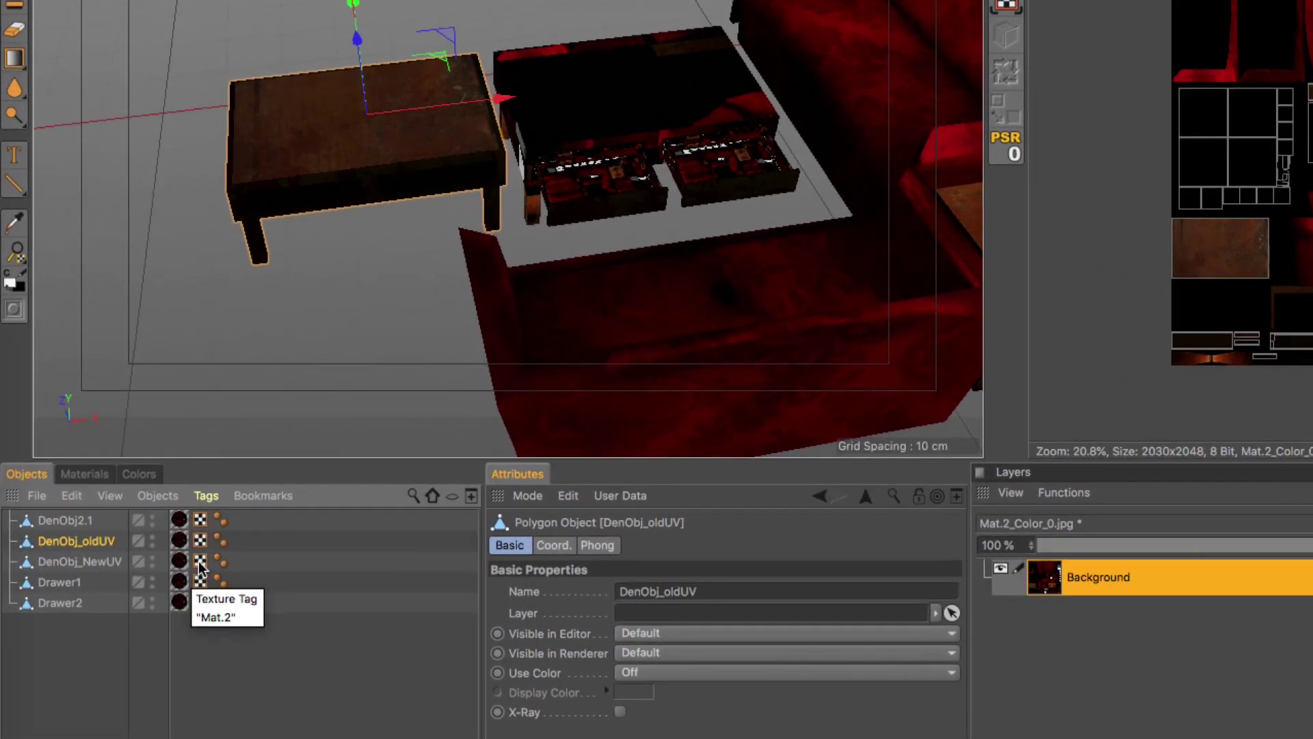
click(150, 559)
click(56, 562)
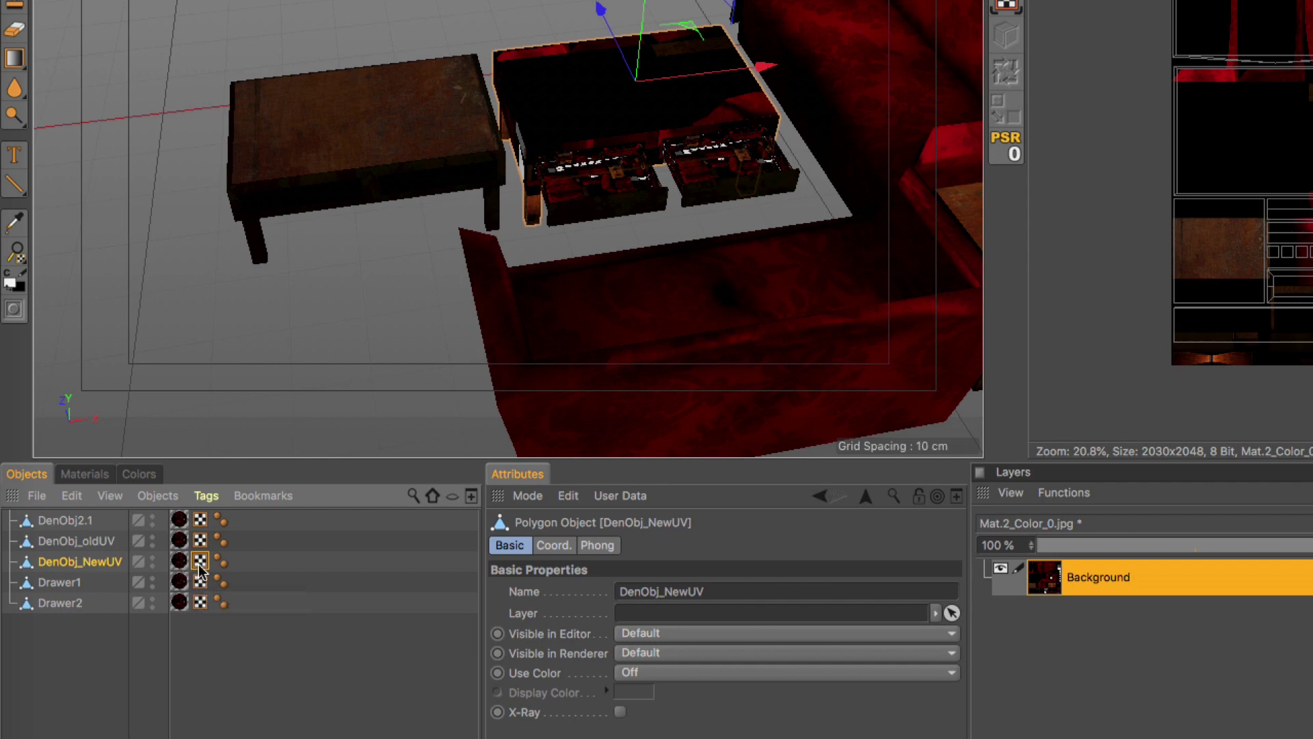
ctrl+drag(201, 569, 242, 541)
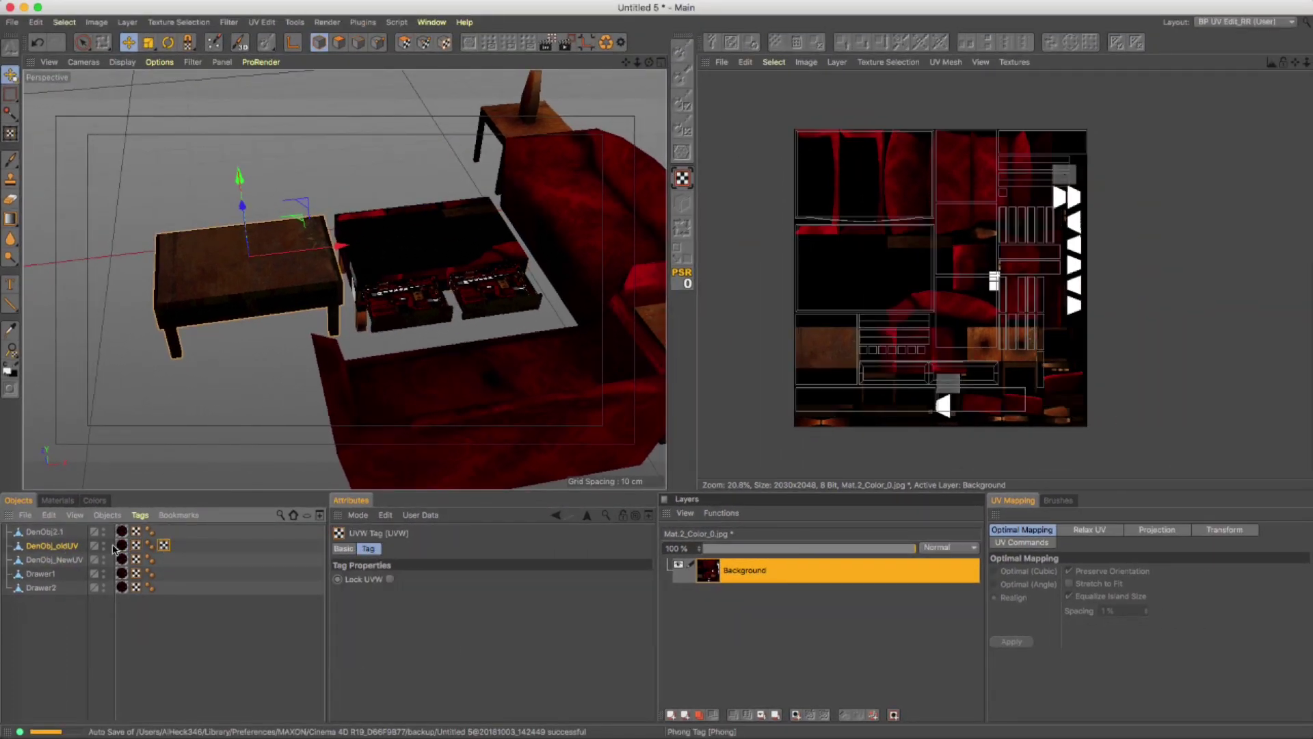
Compare the desk's two UVW tags and make its original UVW tag active
click(136, 545)
click(161, 547)
click(136, 545)
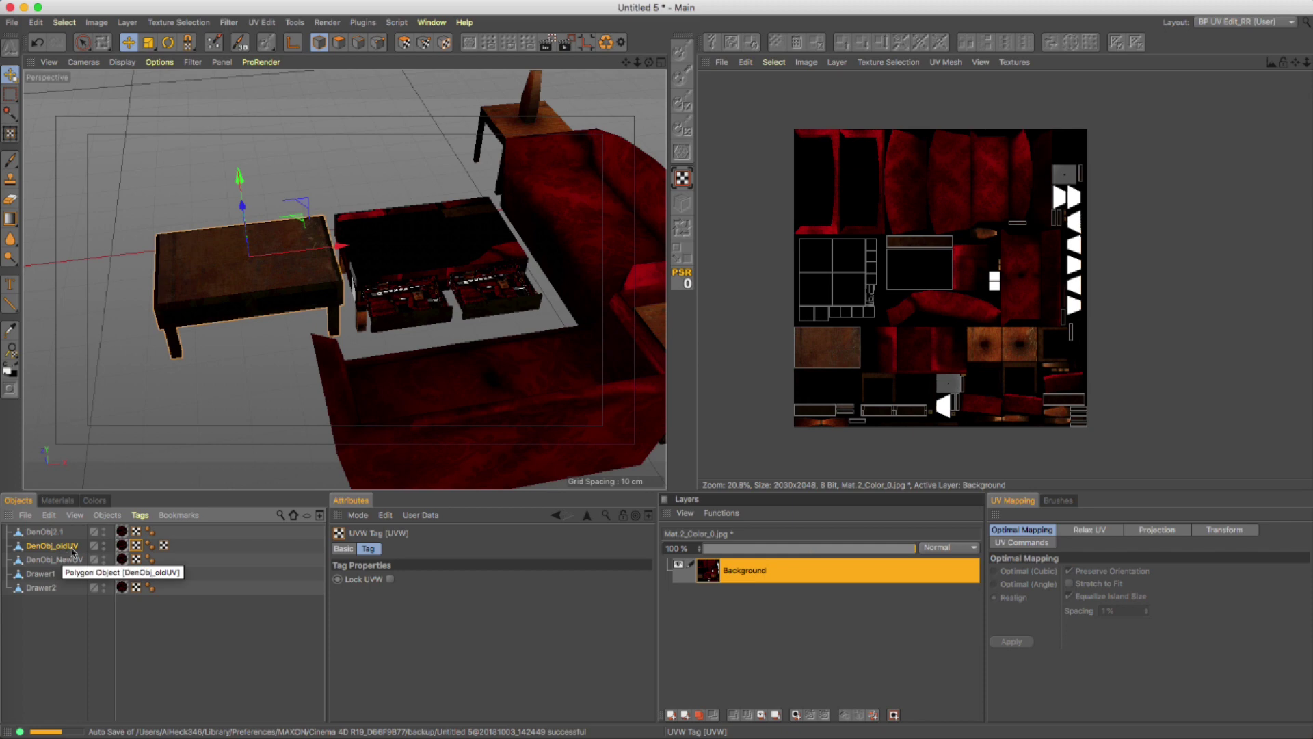
click(228, 23)
Select all polygons of the DenObj_oldUV desk
mouse_move(195, 29)
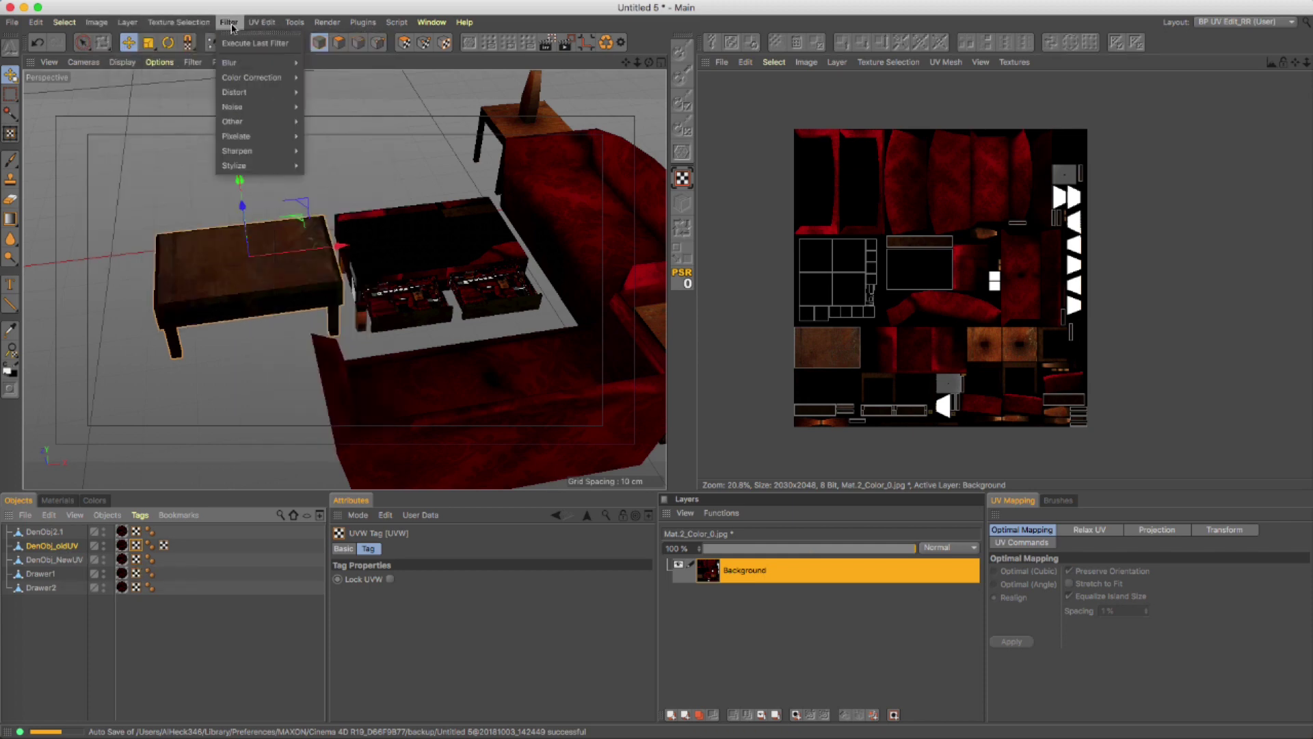
mouse_move(250, 26)
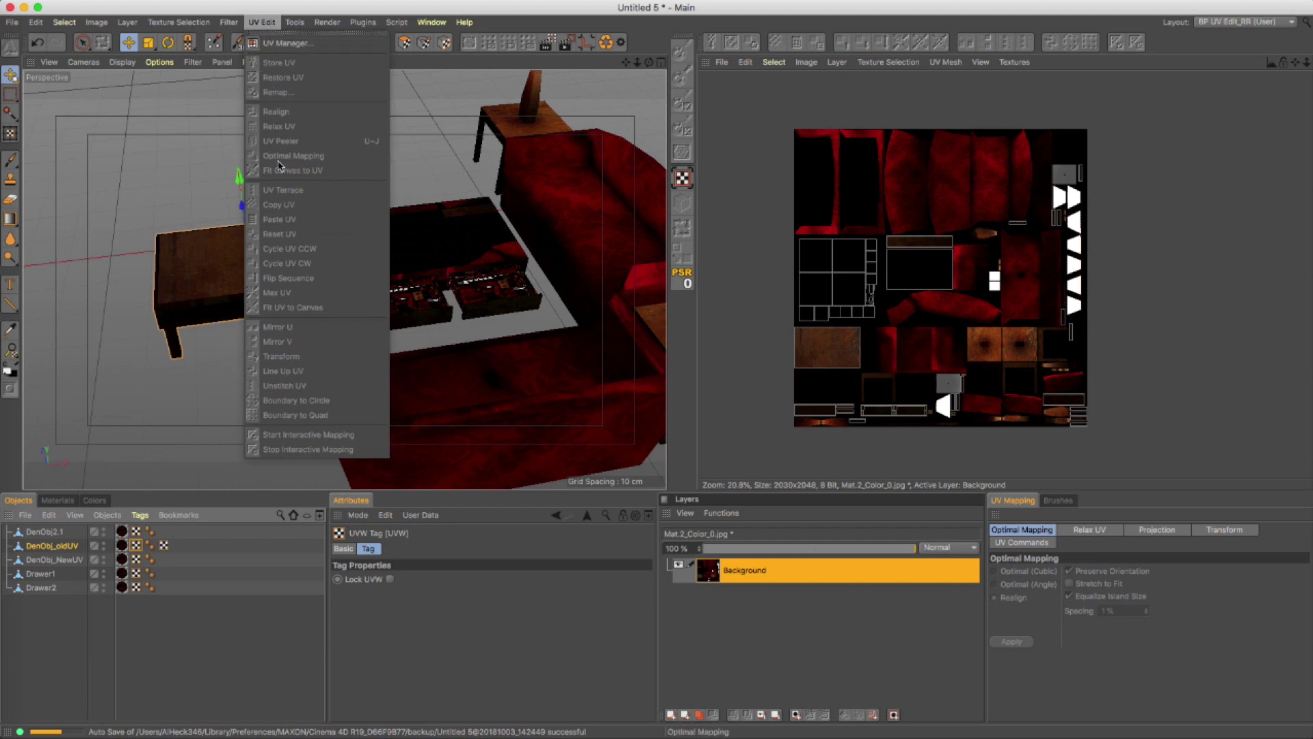
click(244, 594)
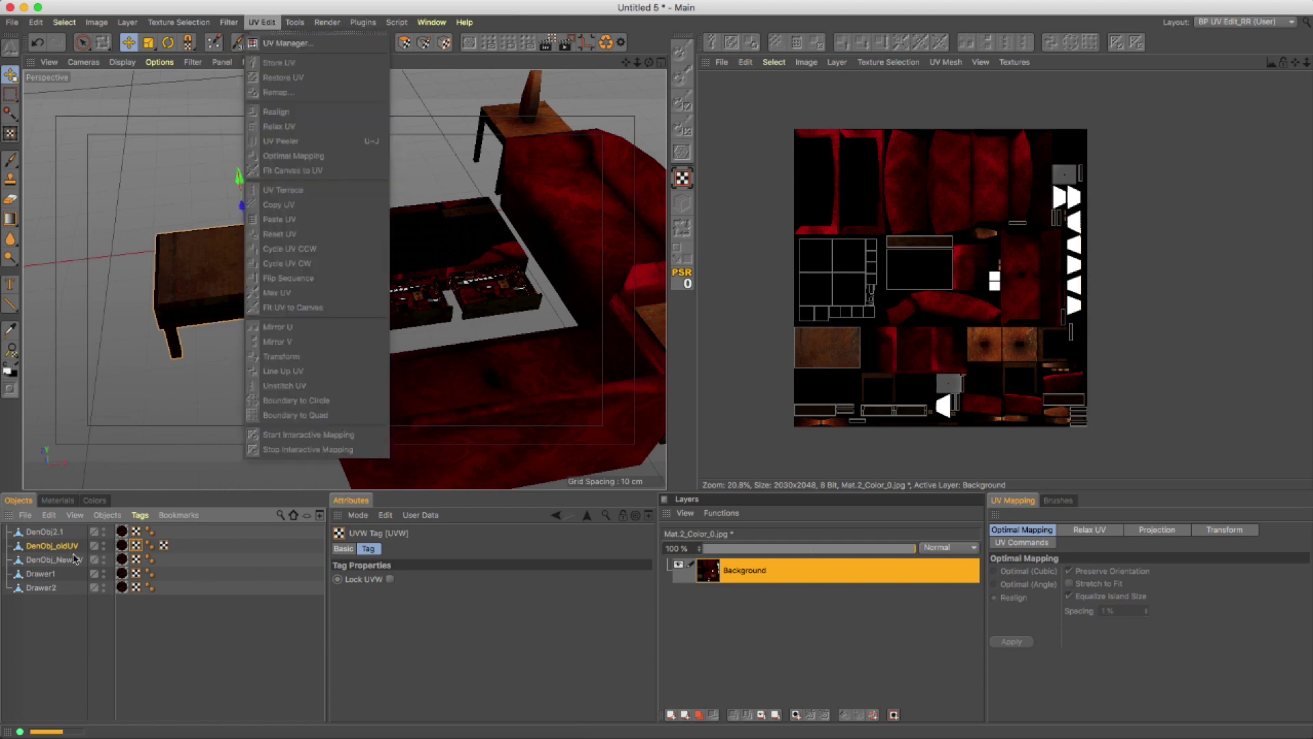
click(157, 197)
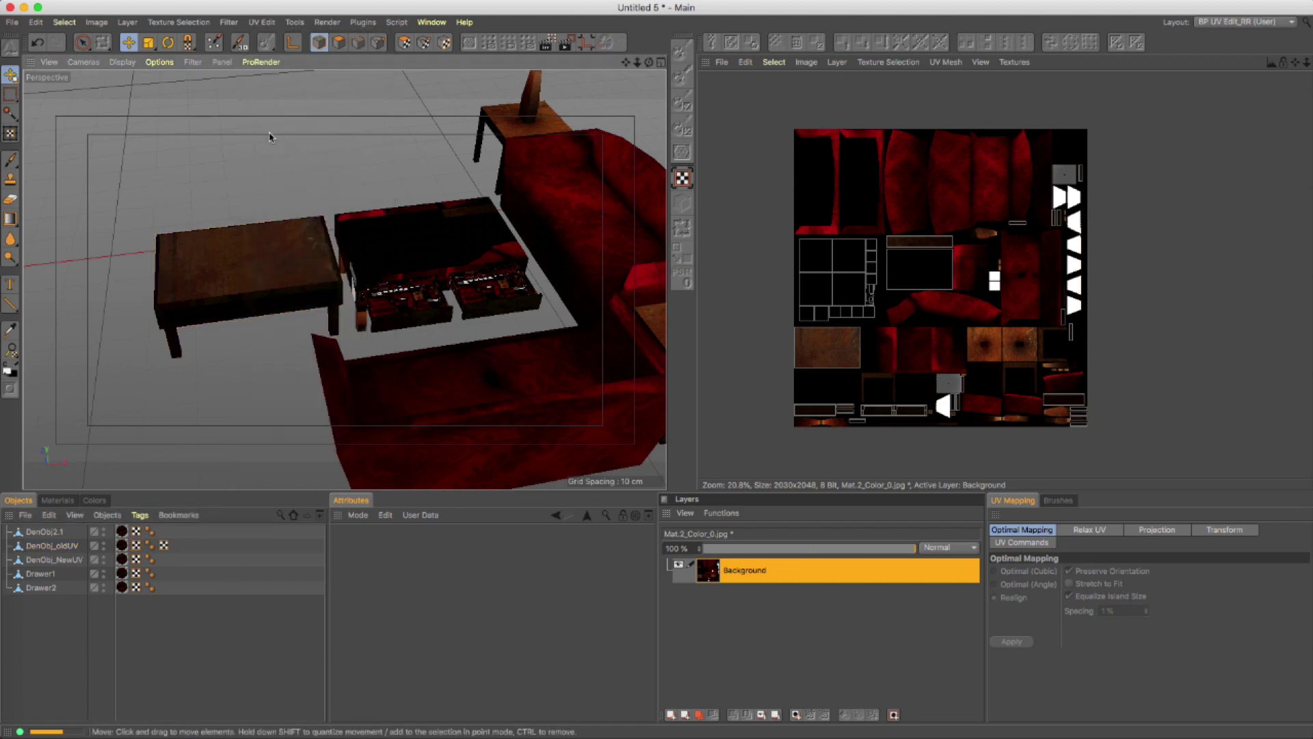
click(297, 292)
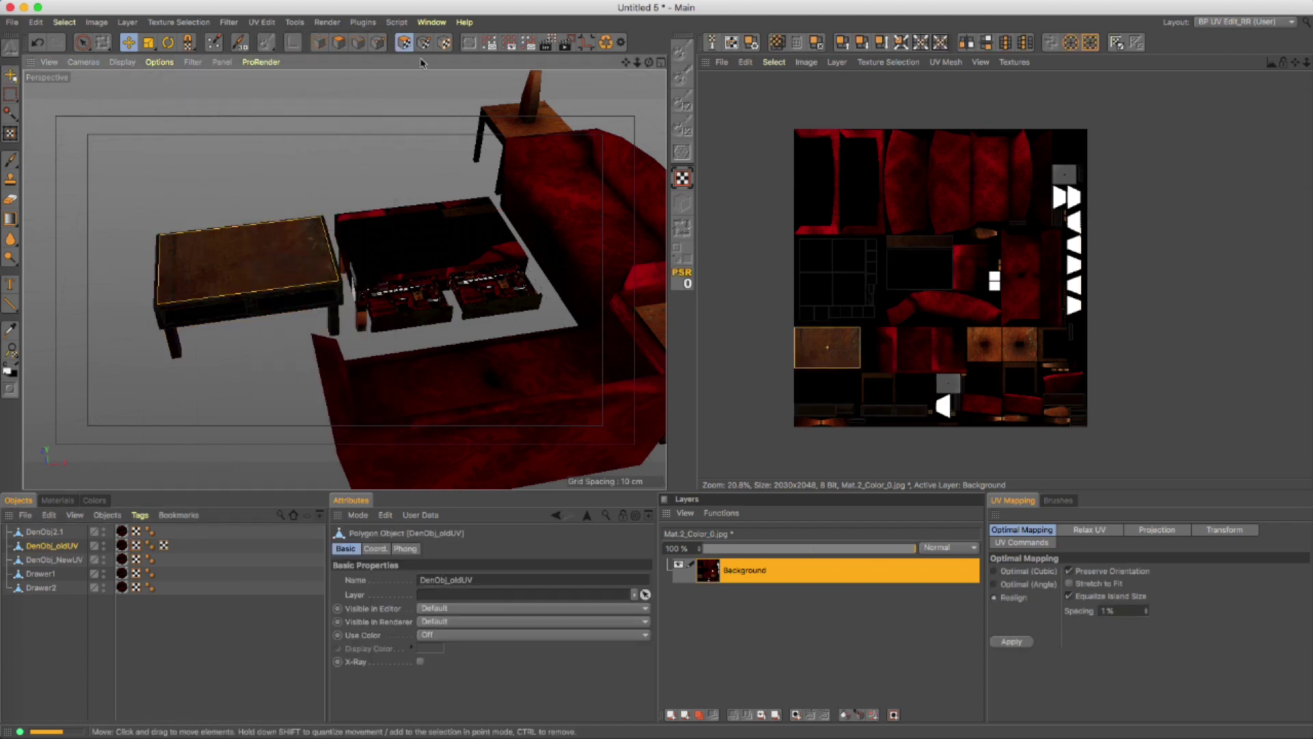
click(269, 306)
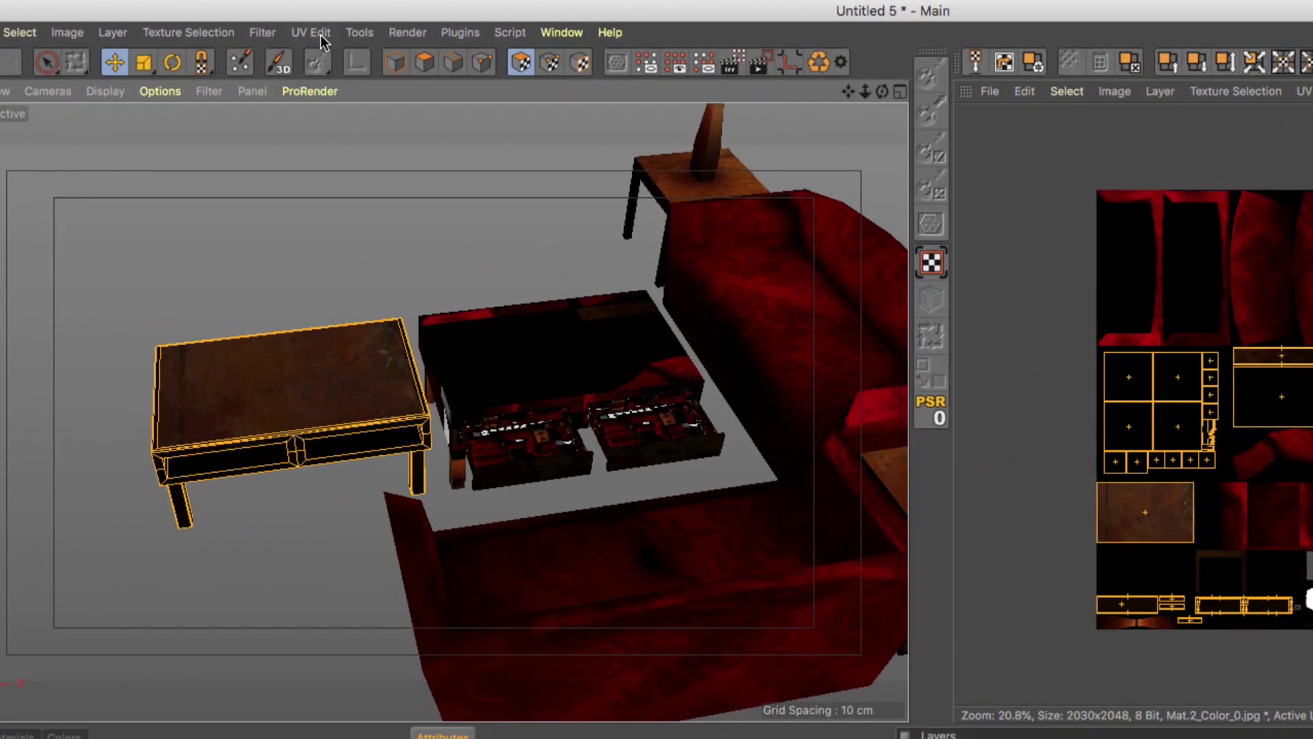
Store the desk's original UV layout with UV Edit > Store UV, then activate the copied UVW tag
click(261, 22)
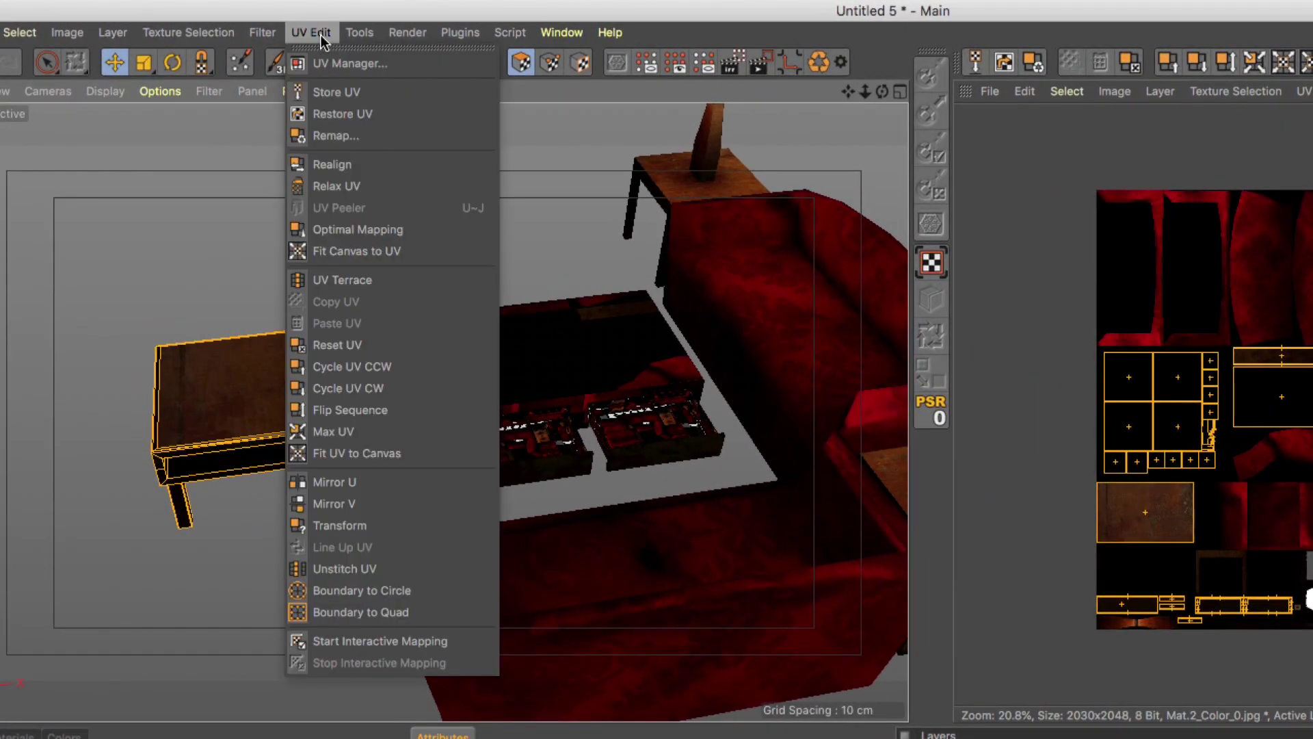
click(328, 93)
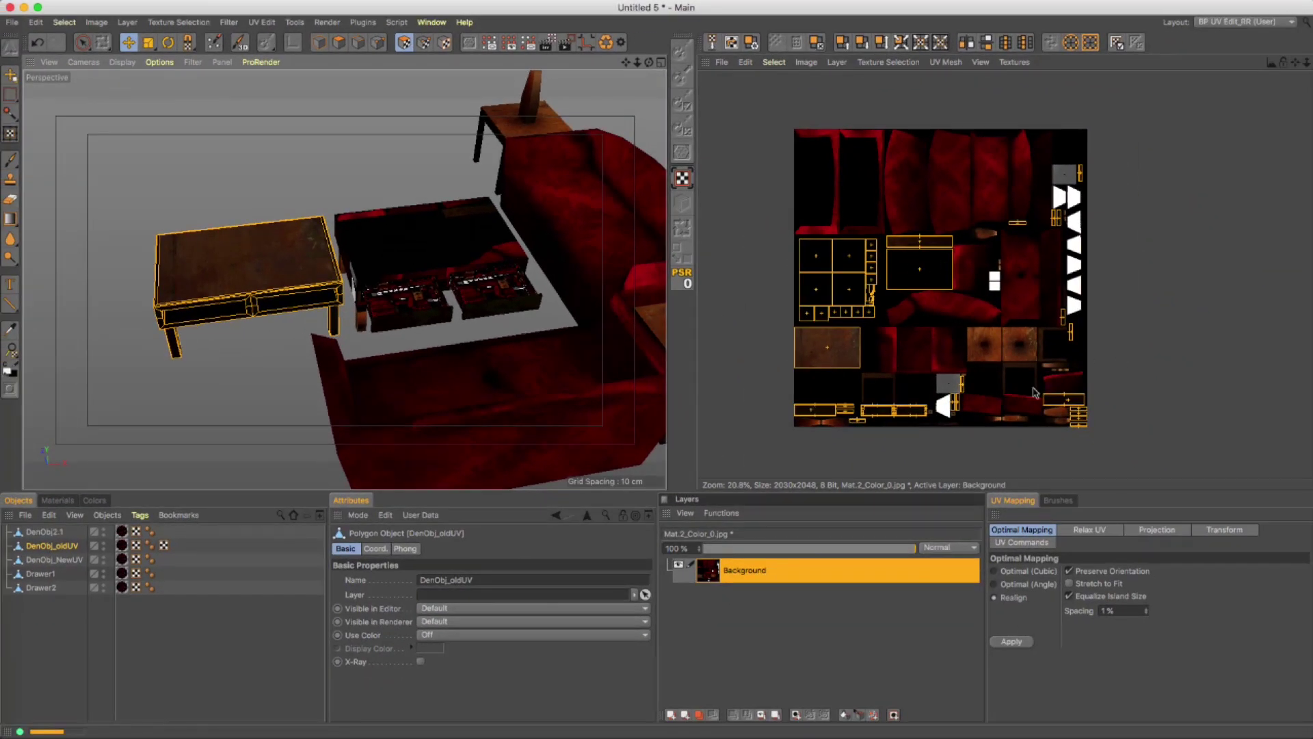
click(164, 546)
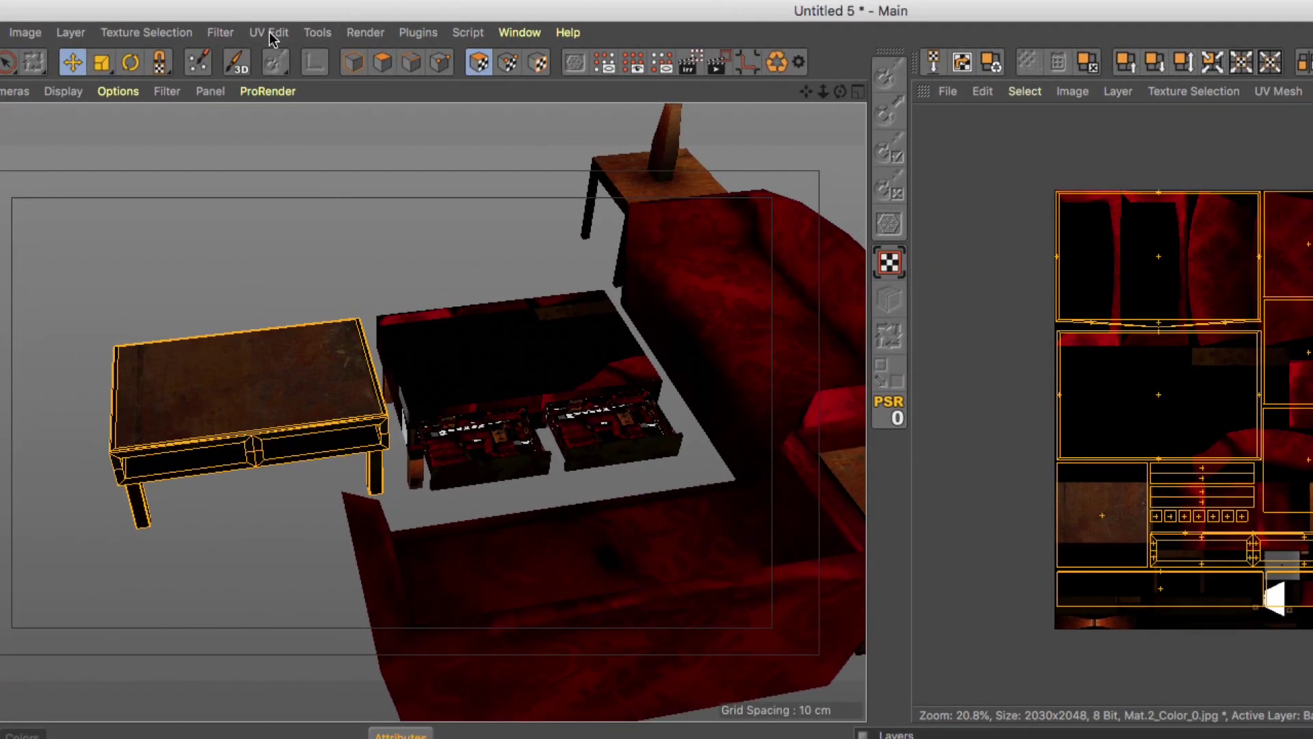
Remap the Color texture Mat.2_Color_0.jpg onto the new UV layout with UV Edit > Remap
click(271, 33)
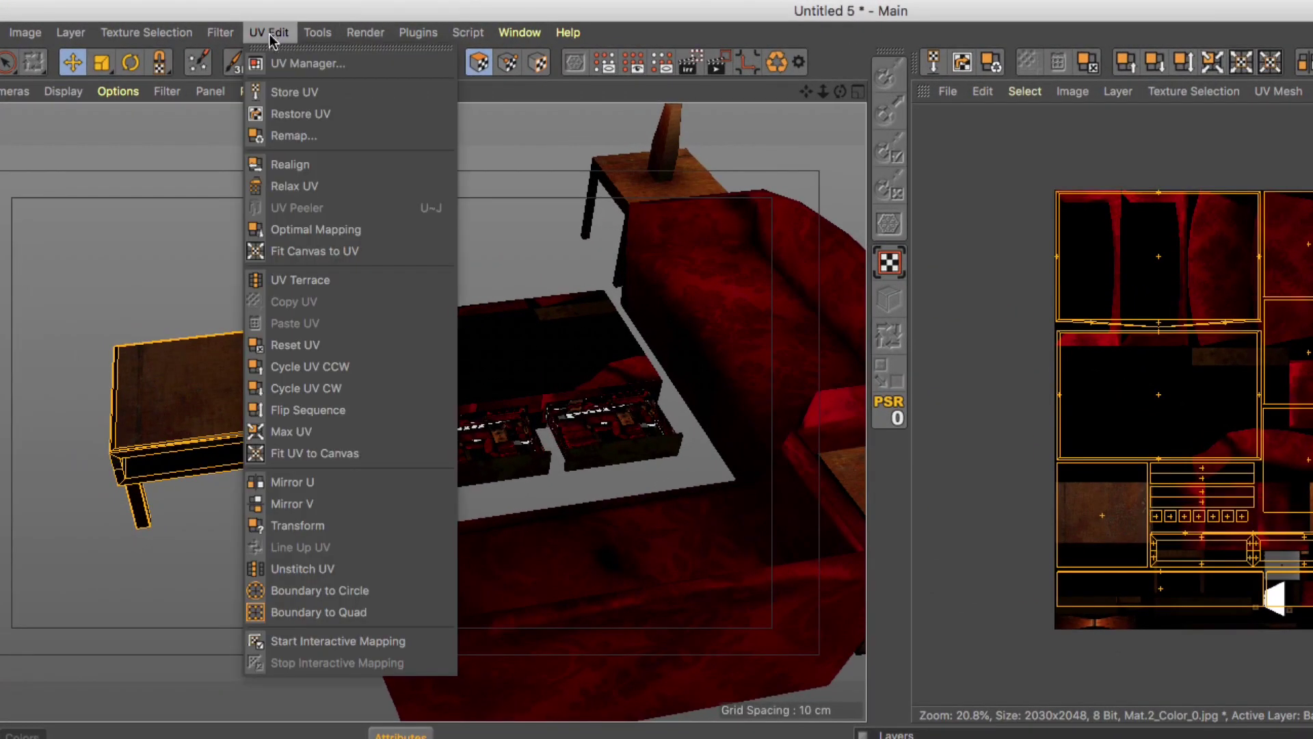
click(285, 137)
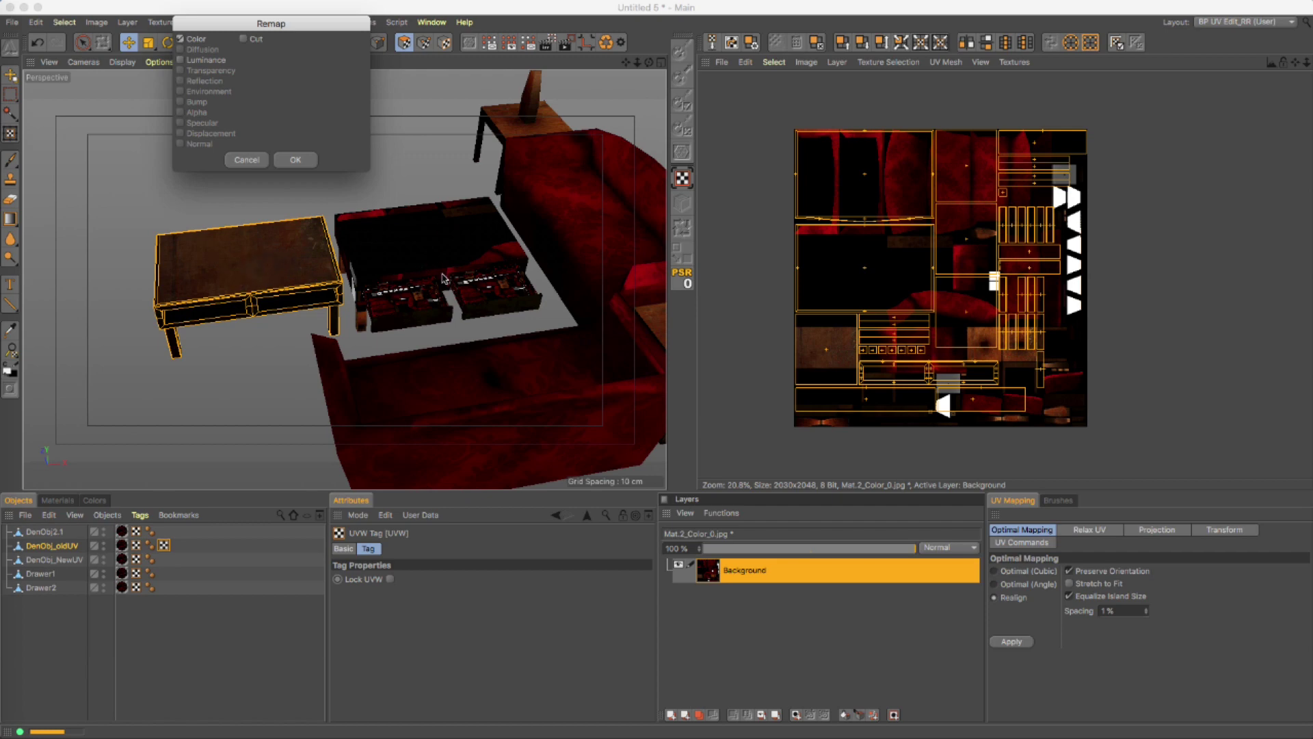
click(294, 161)
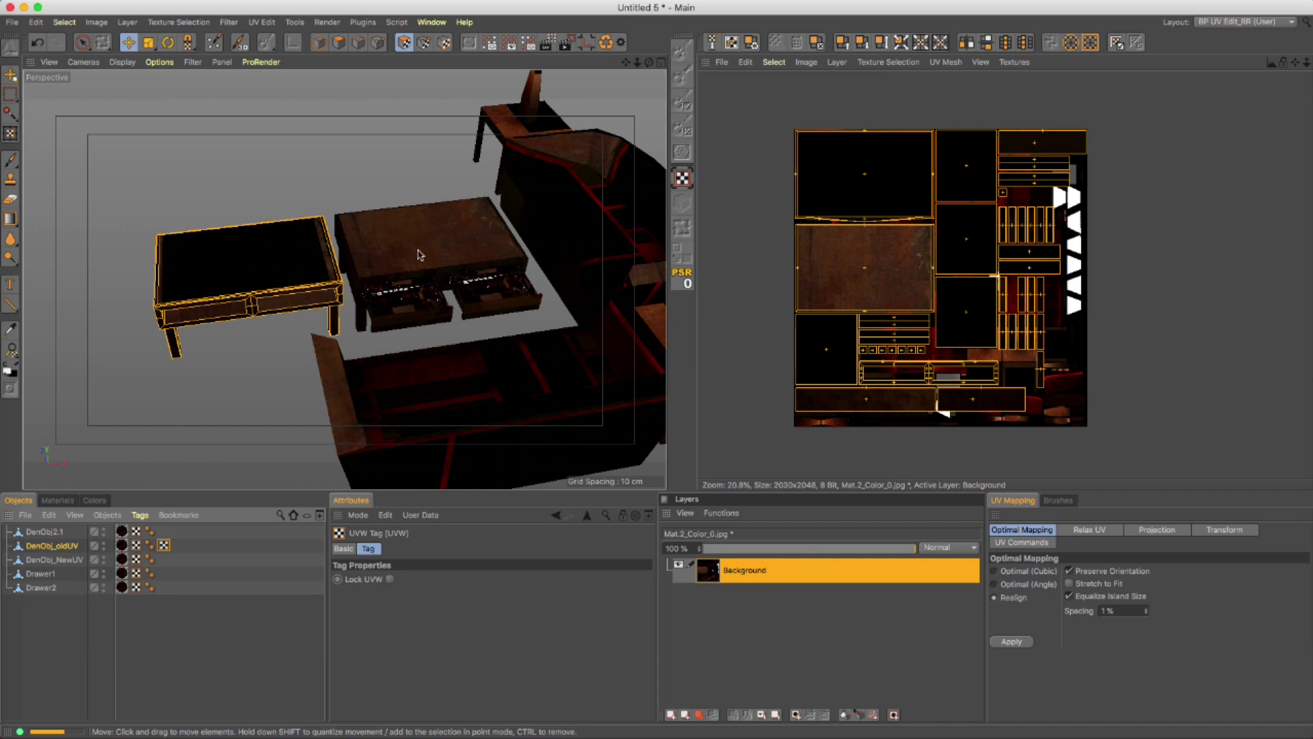
scroll(465, 250, up, 3)
alt+drag(497, 252, 472, 246)
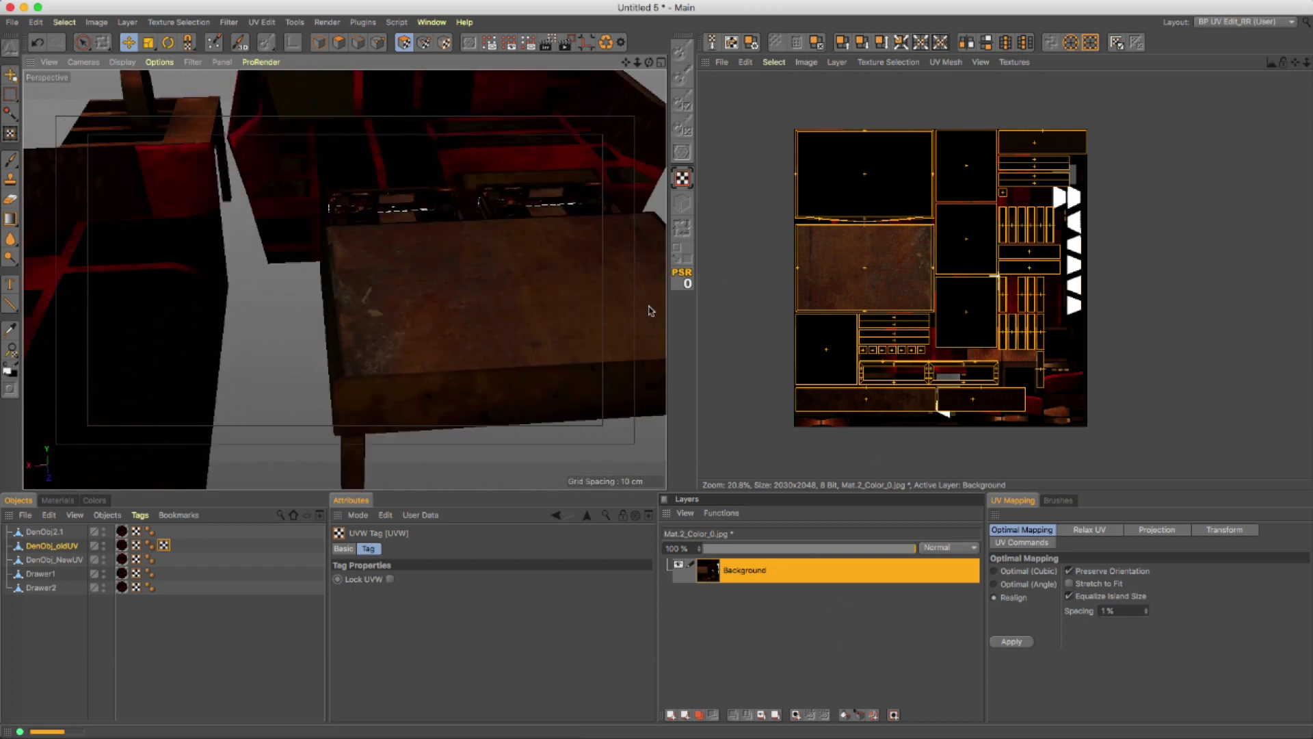
key(super+shift+z)
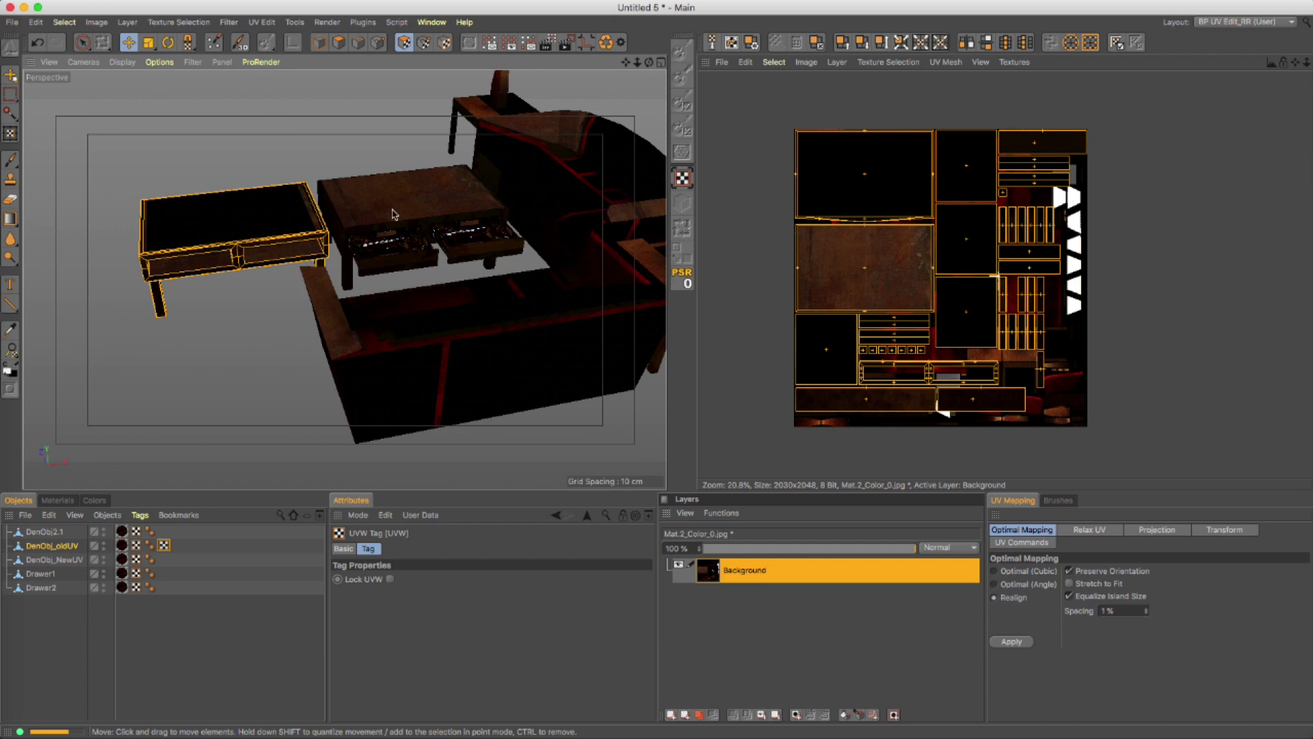
alt+drag(392, 246, 362, 265)
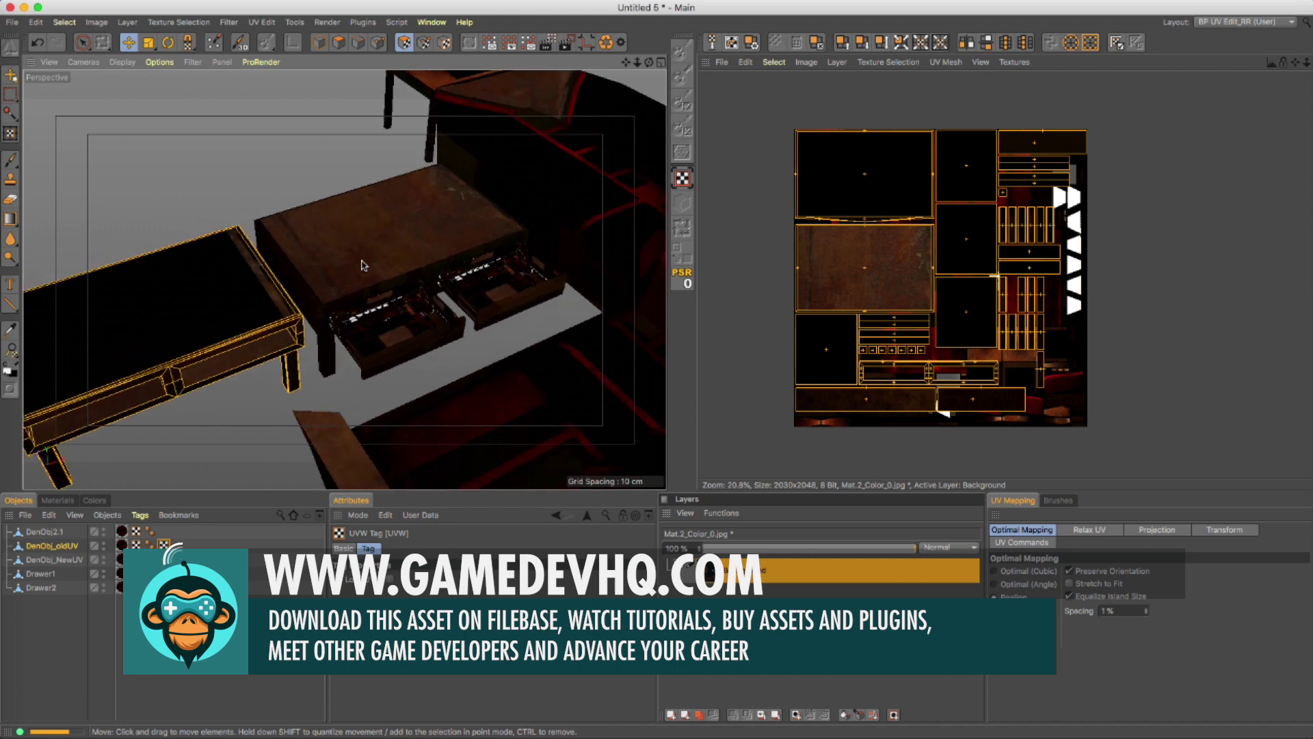